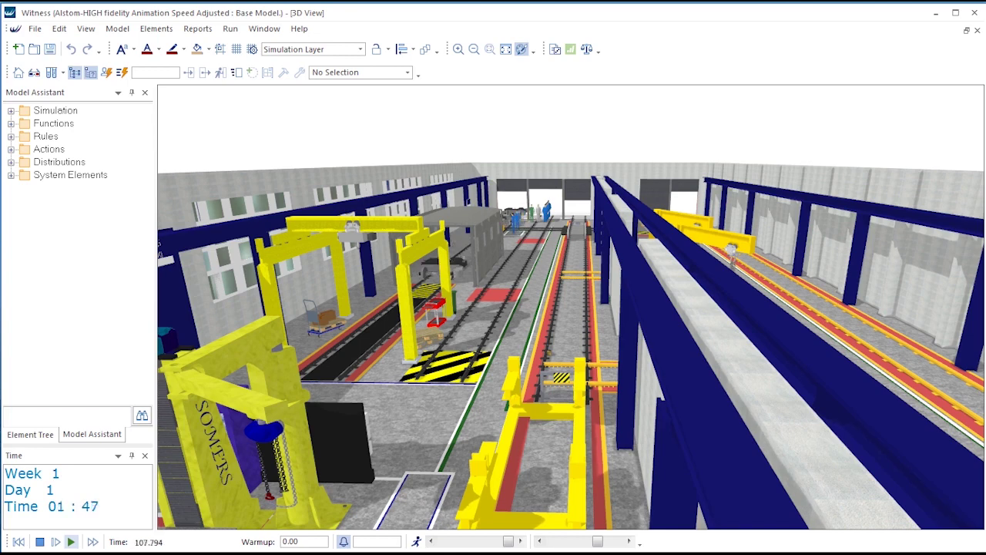
- Start running the factory simulation with F5
{"action": "key", "text": "F5"}
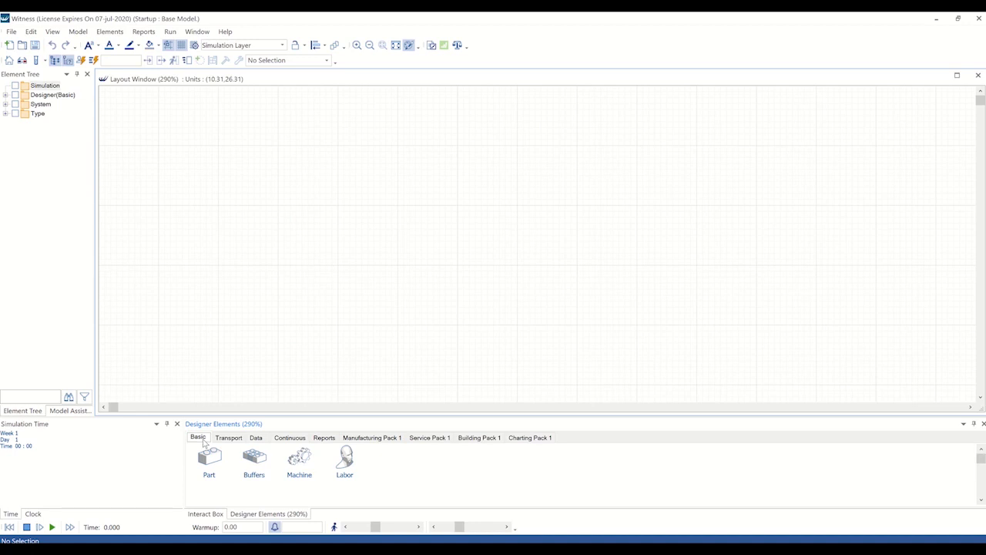
{"action": "left_click", "coordinate": [231, 441]}
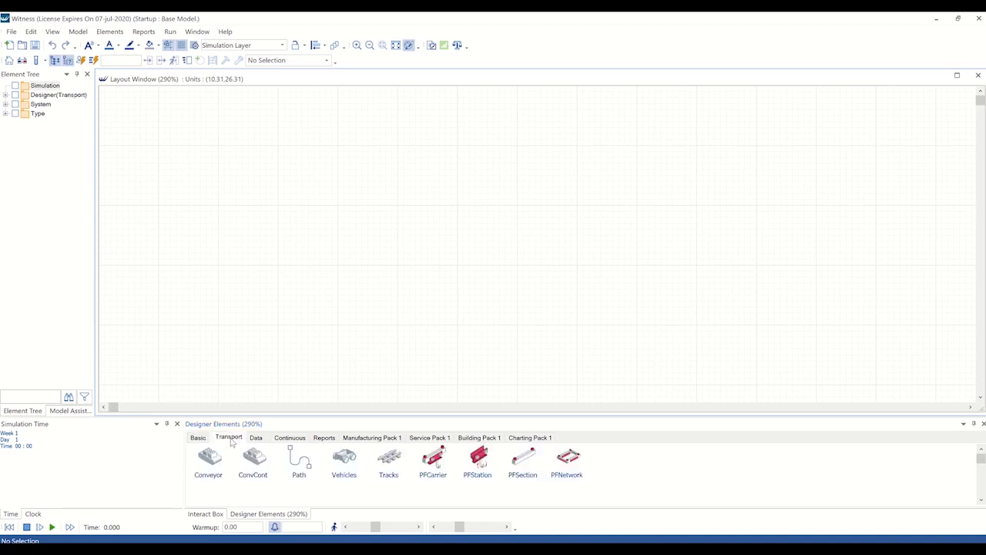
{"action": "left_click", "coordinate": [256, 438]}
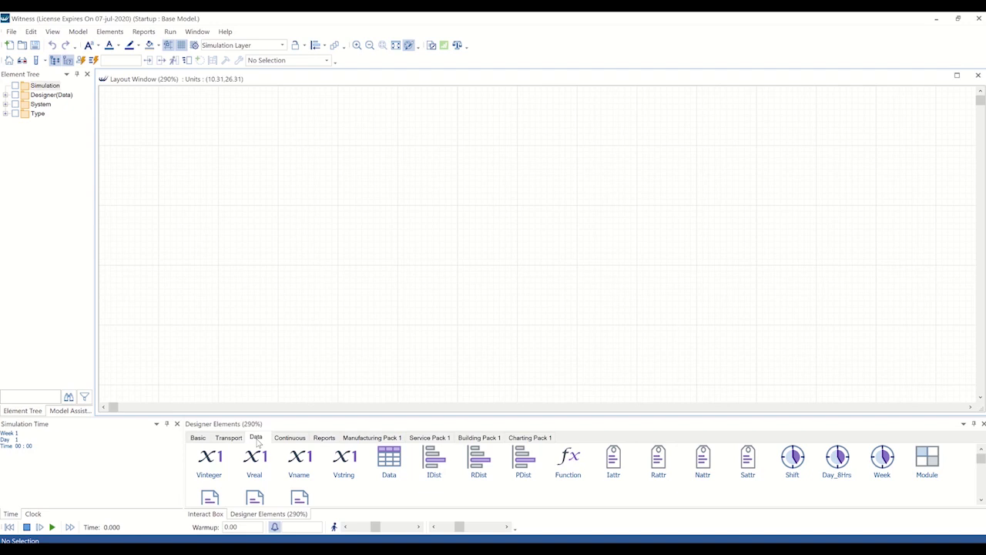
{"action": "left_click", "coordinate": [291, 438]}
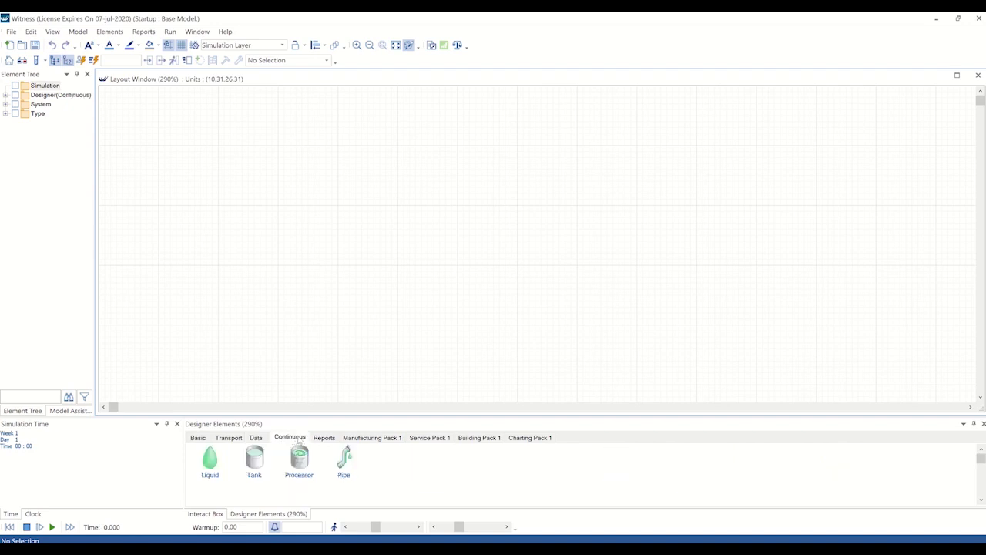
{"action": "left_click", "coordinate": [324, 440]}
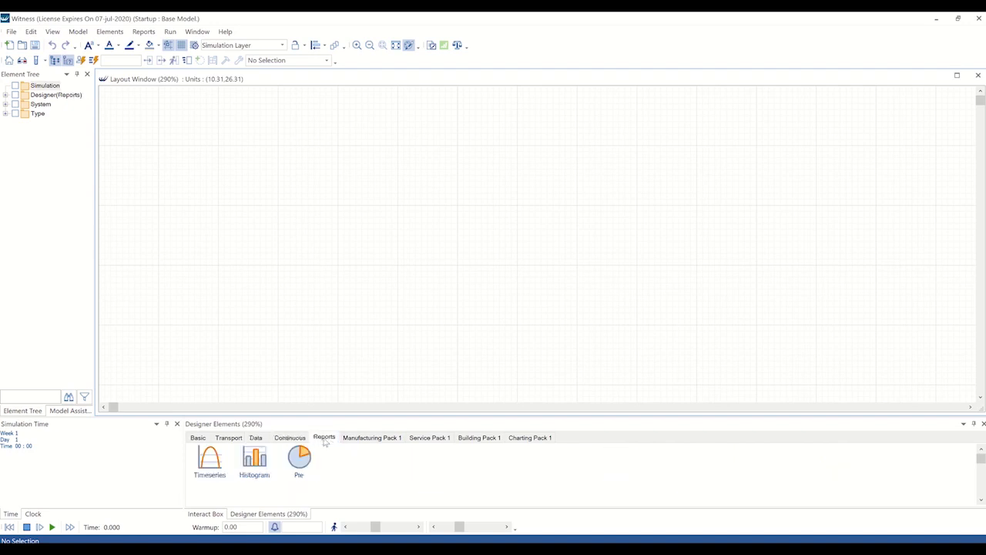
{"action": "left_click", "coordinate": [360, 440]}
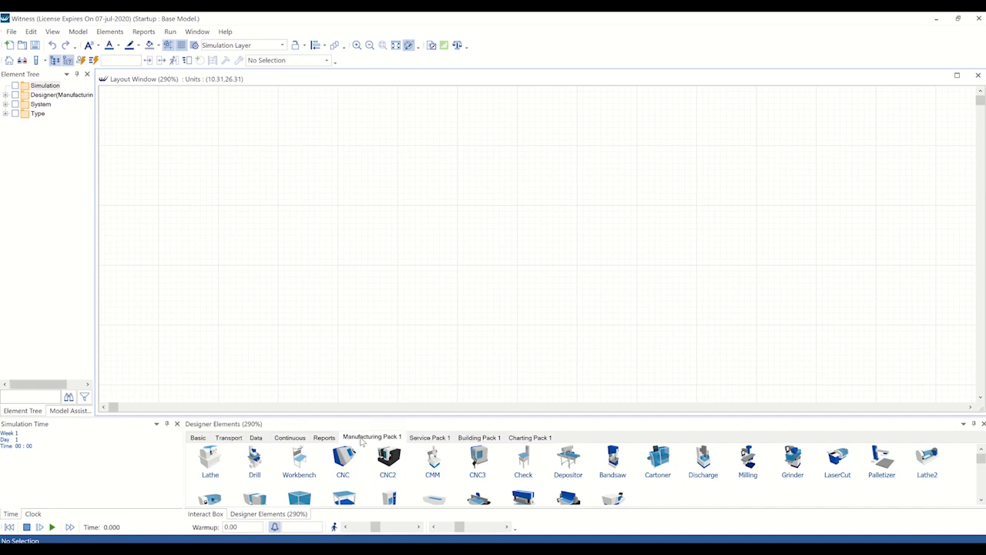
{"action": "left_click", "coordinate": [422, 438]}
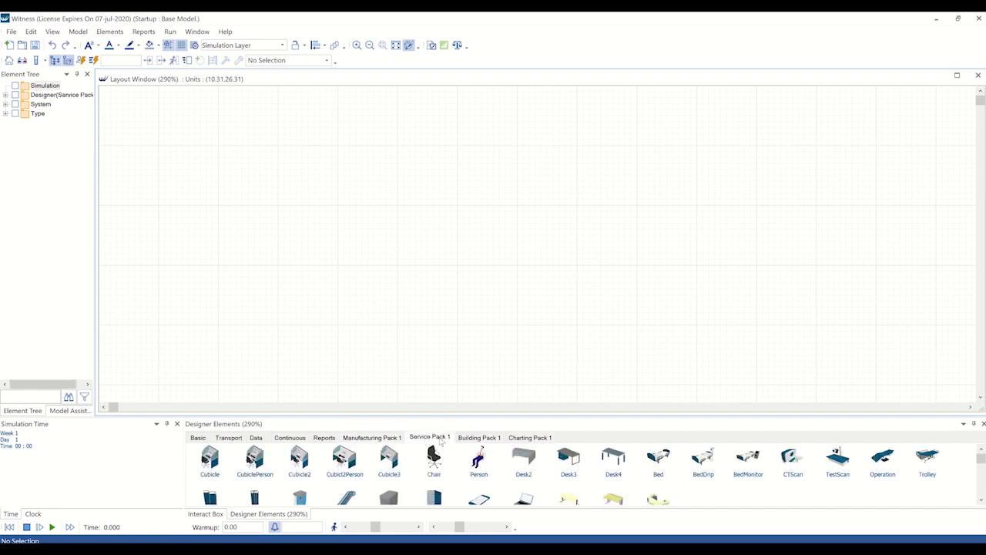
{"action": "left_click", "coordinate": [474, 438]}
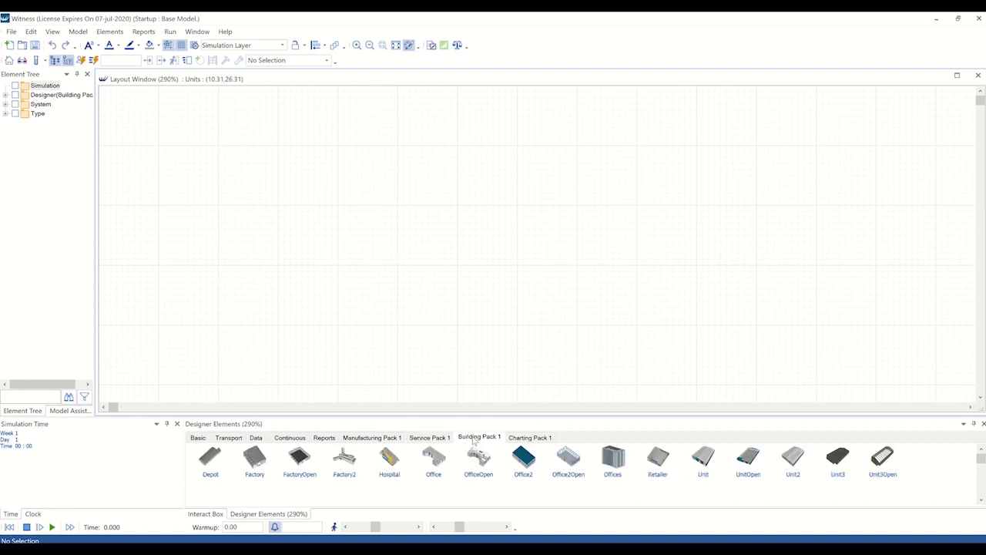
{"action": "left_click", "coordinate": [529, 438]}
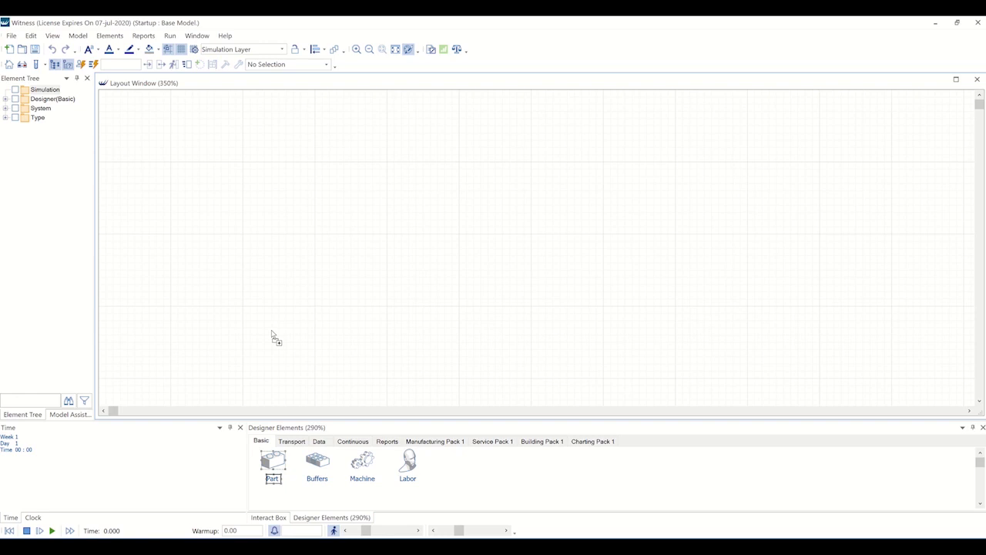
- Place Part001, Machine001, Buffers001 and Machine002 left to right on the layout
{"action": "left_click_drag", "start_coordinate": [271, 333], "coordinate": [258, 199]}
{"action": "left_click_drag", "start_coordinate": [362, 462], "coordinate": [378, 209]}
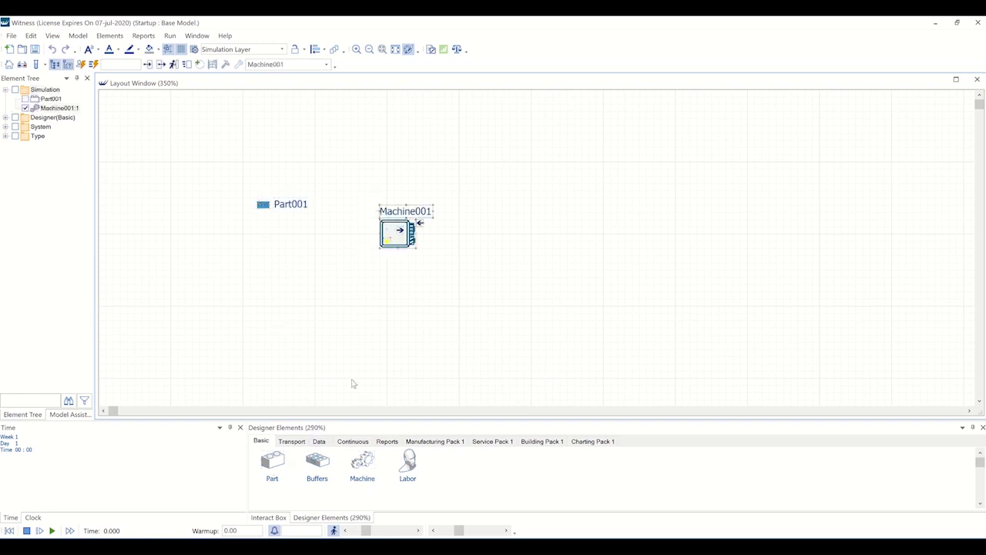
{"action": "left_click_drag", "start_coordinate": [318, 461], "coordinate": [386, 384]}
{"action": "left_click_drag", "start_coordinate": [490, 205], "coordinate": [500, 216]}
{"action": "left_click_drag", "start_coordinate": [362, 462], "coordinate": [522, 312]}
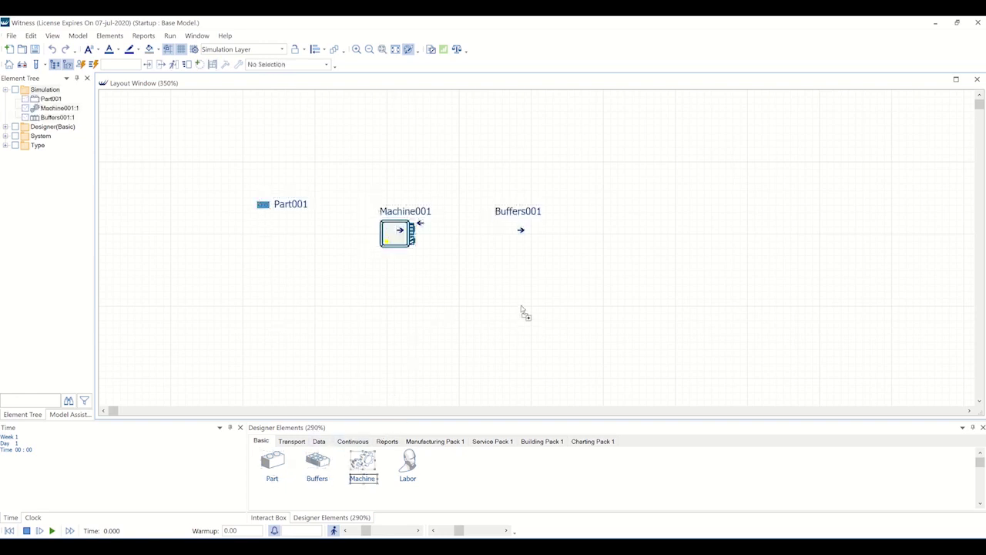
{"action": "left_click_drag", "start_coordinate": [611, 203], "coordinate": [616, 208]}
- Set Machine001 to pull Part001 from WORLD and push parts into Buffers001
{"action": "left_click", "coordinate": [159, 65]}
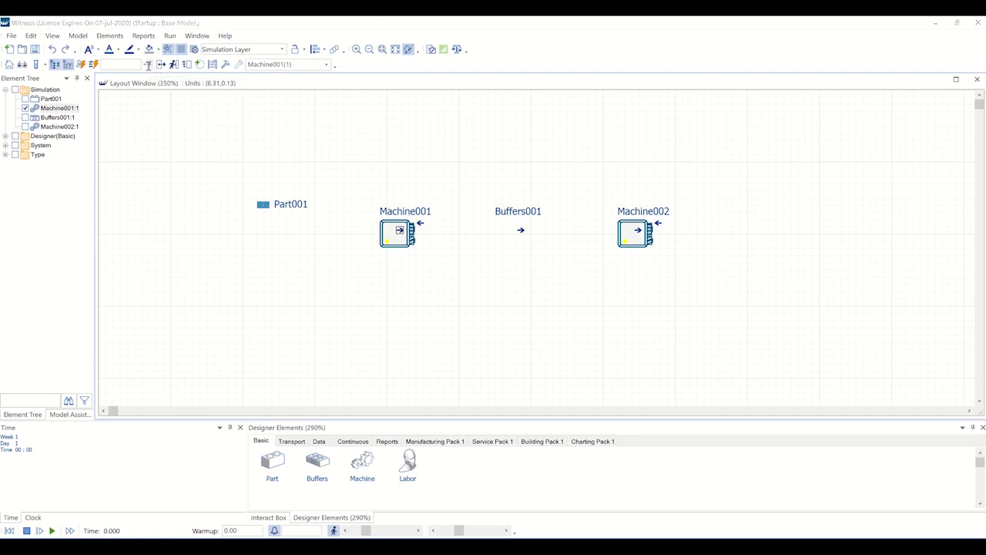
{"action": "left_click", "coordinate": [295, 208]}
{"action": "left_click", "coordinate": [245, 54]}
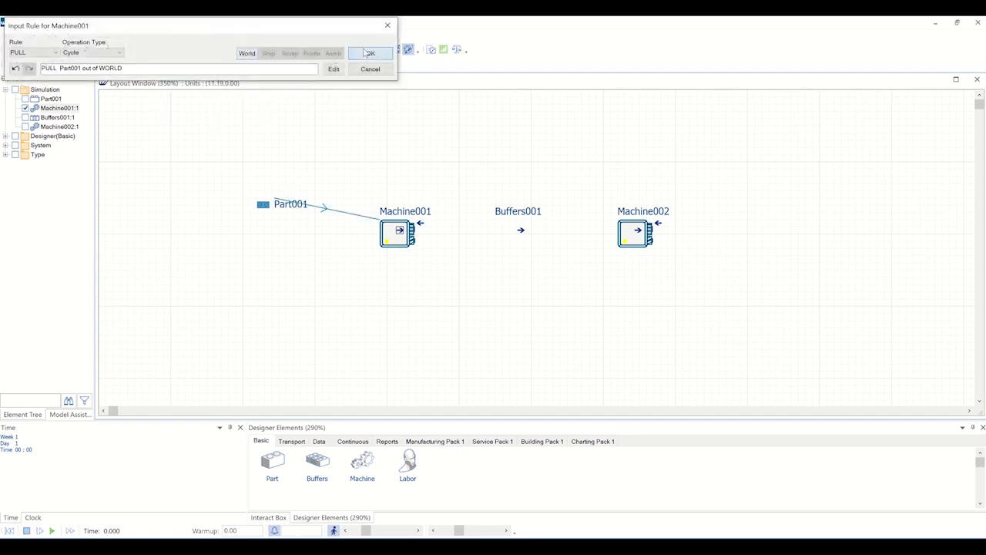
{"action": "left_click", "coordinate": [367, 52]}
{"action": "left_click", "coordinate": [527, 217]}
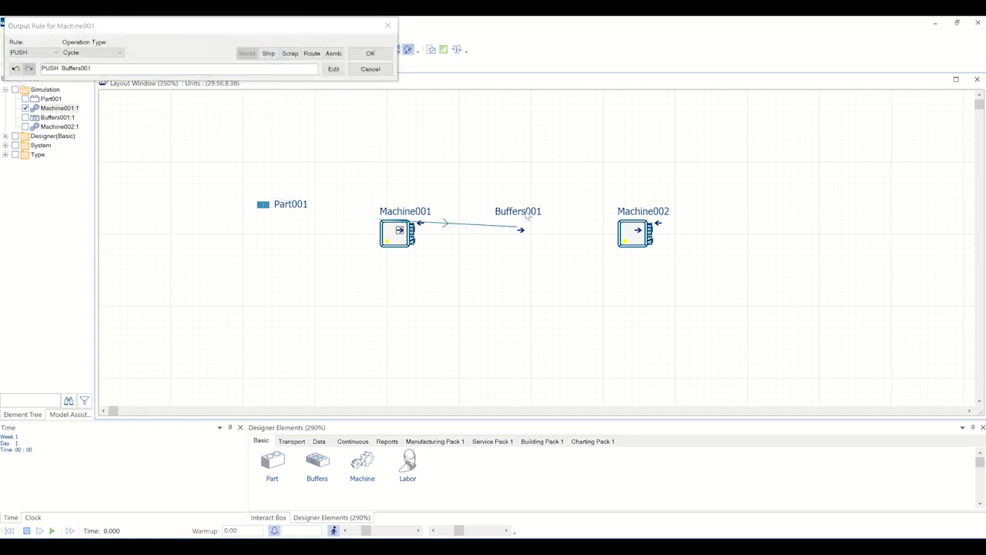
{"action": "left_click", "coordinate": [371, 54]}
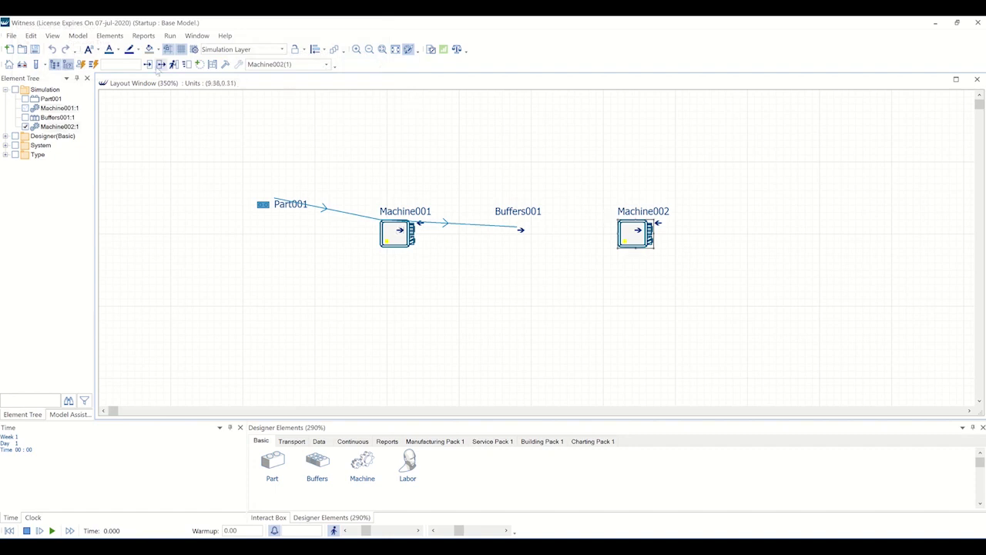
- Make Machine002 pull from Buffers001 and ship its output, then run with cycle time 3
{"action": "left_click", "coordinate": [159, 65]}
{"action": "left_click", "coordinate": [517, 219]}
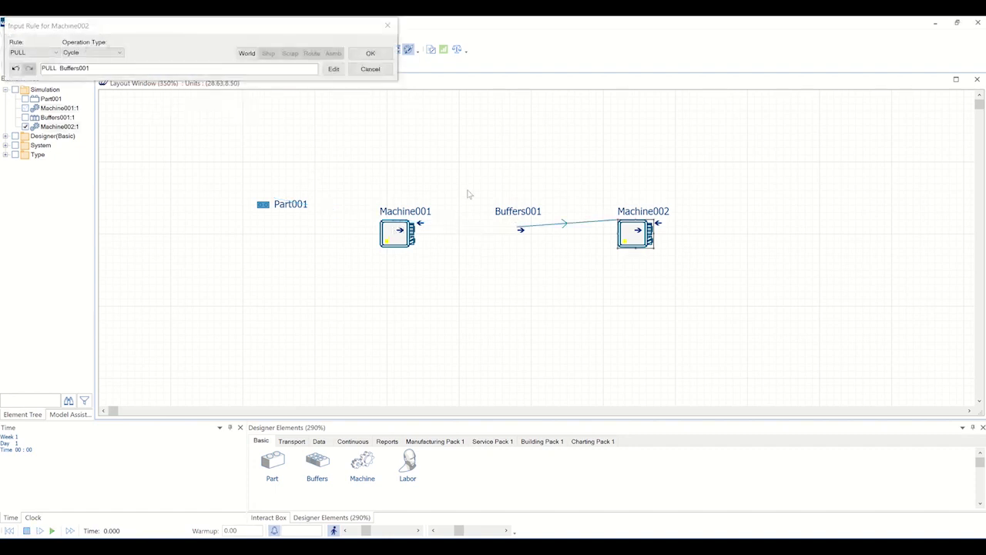
{"action": "left_click", "coordinate": [371, 54]}
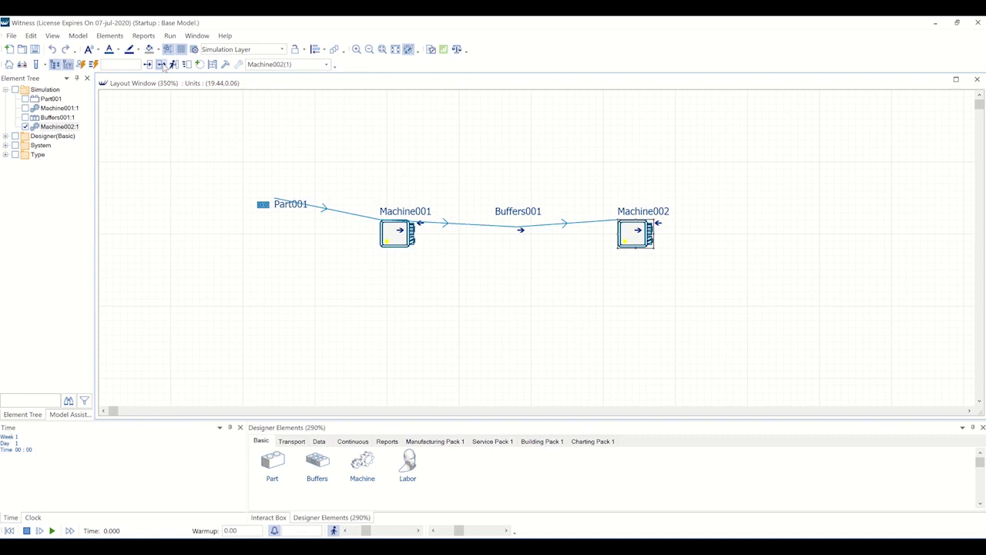
{"action": "left_click", "coordinate": [161, 65]}
{"action": "left_click", "coordinate": [272, 52]}
{"action": "left_click", "coordinate": [371, 54]}
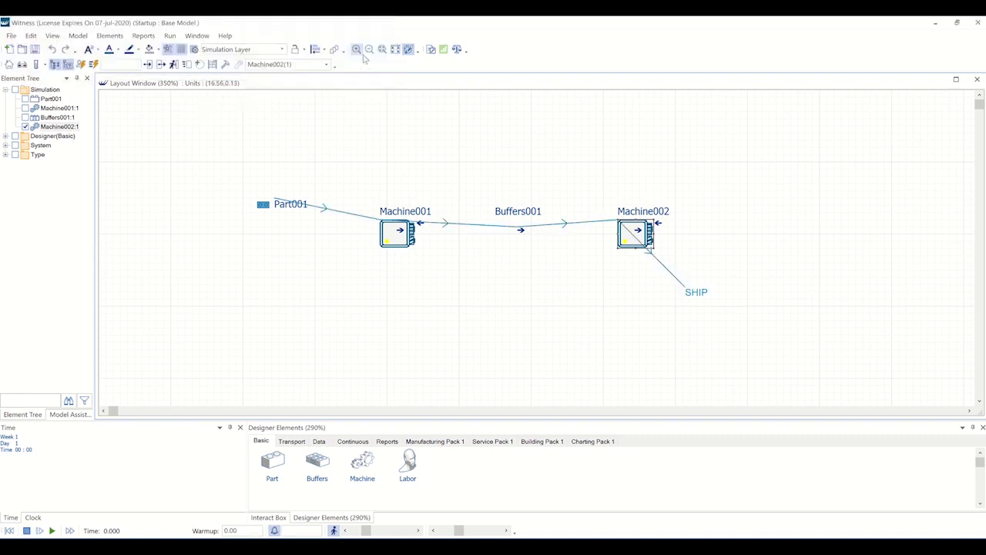
{"action": "left_click", "coordinate": [52, 531]}
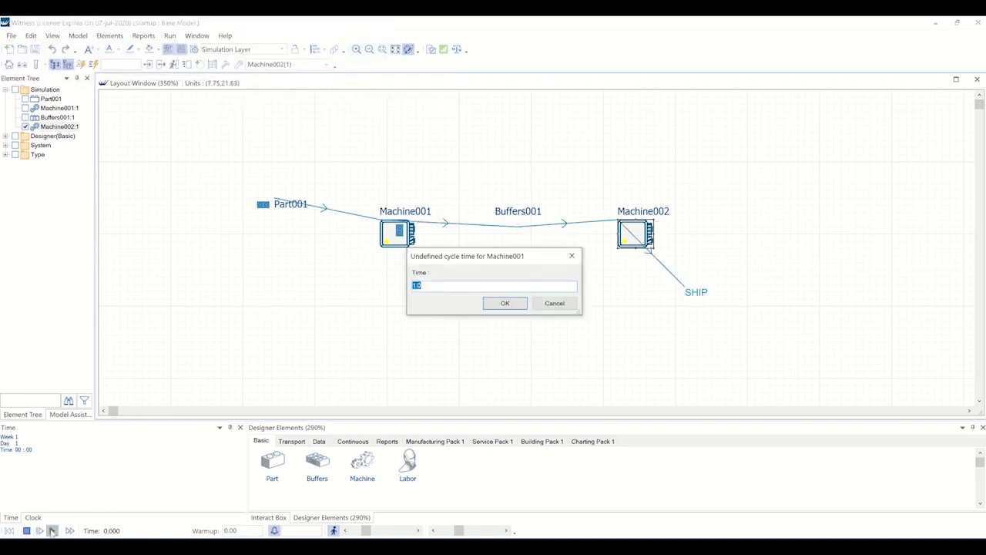
{"action": "key", "text": "Return"}
{"action": "key", "text": "Return"}
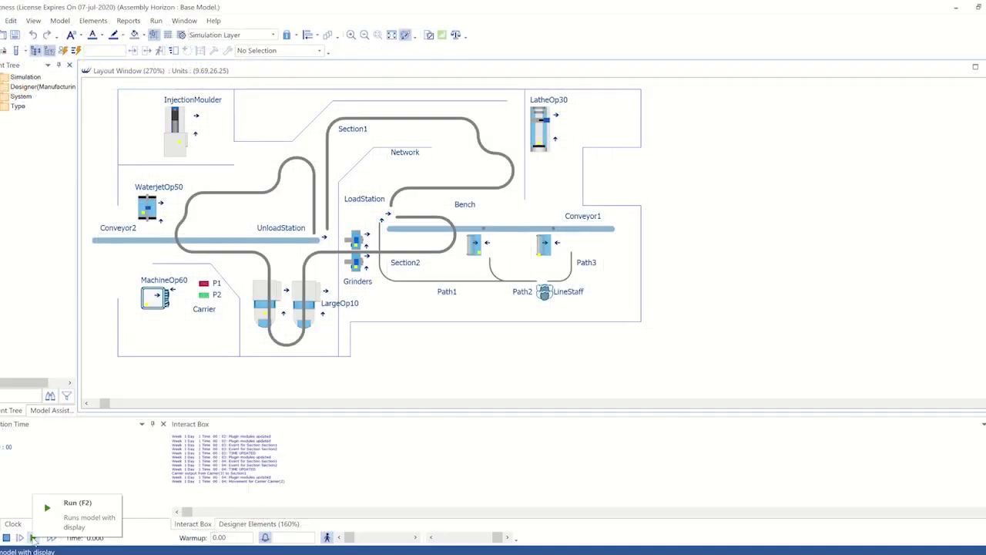
- Run the Assembly Horizon model using pause, step, faster speed and no-animation modes, then build Quick 3D
{"action": "left_click", "coordinate": [32, 537]}
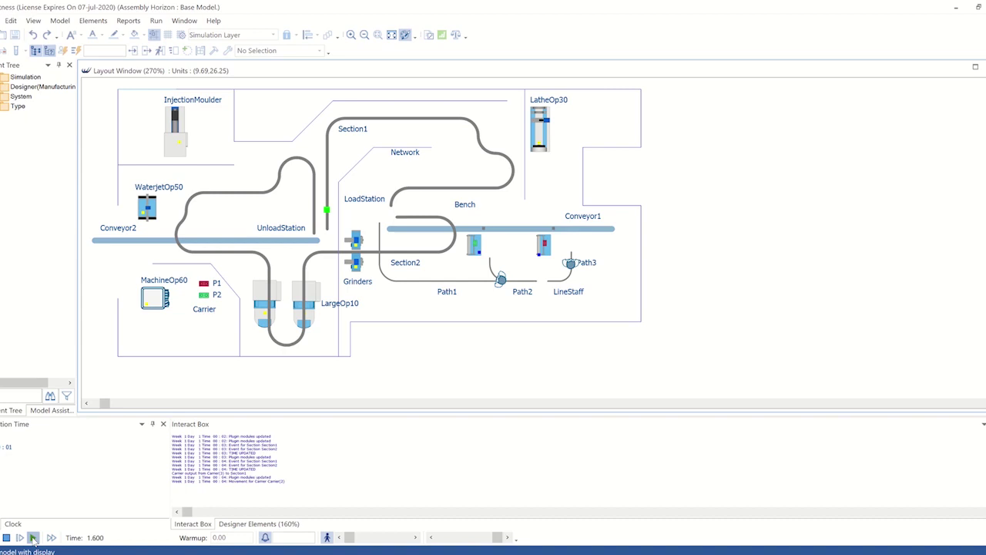
{"action": "left_click", "coordinate": [6, 538]}
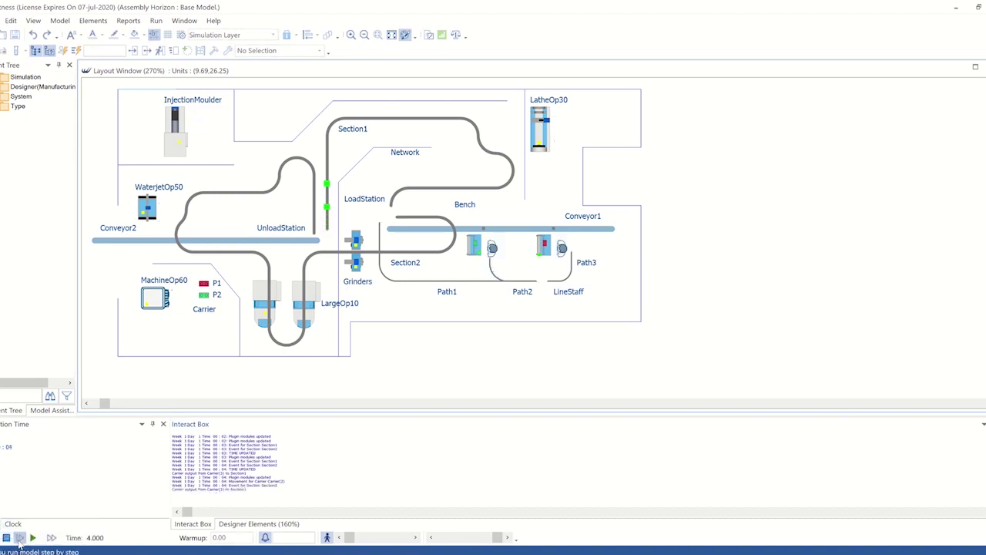
{"action": "left_click", "coordinate": [20, 538]}
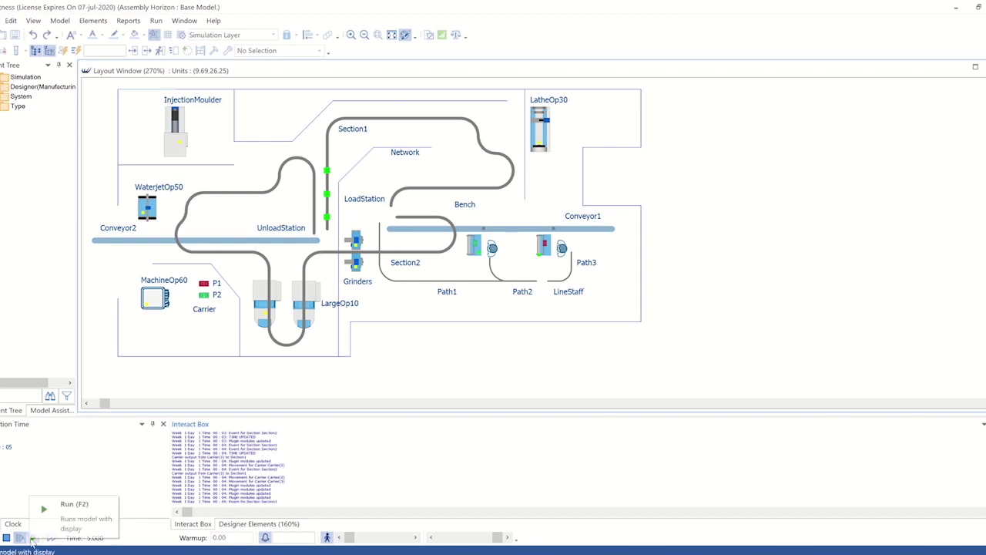
{"action": "left_click", "coordinate": [33, 538]}
{"action": "left_click_drag", "start_coordinate": [350, 538], "coordinate": [371, 541]}
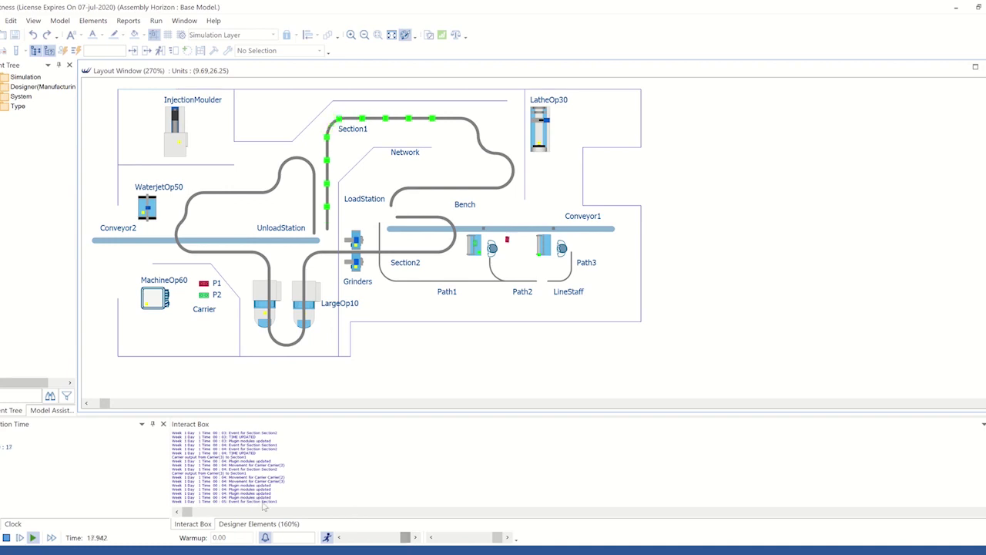
{"action": "left_click", "coordinate": [51, 537]}
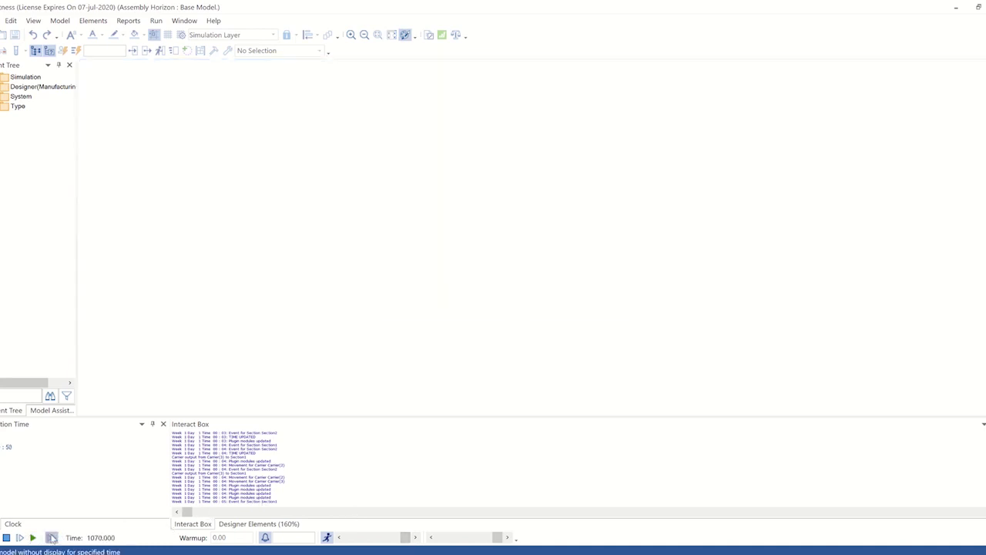
{"action": "left_click", "coordinate": [32, 537]}
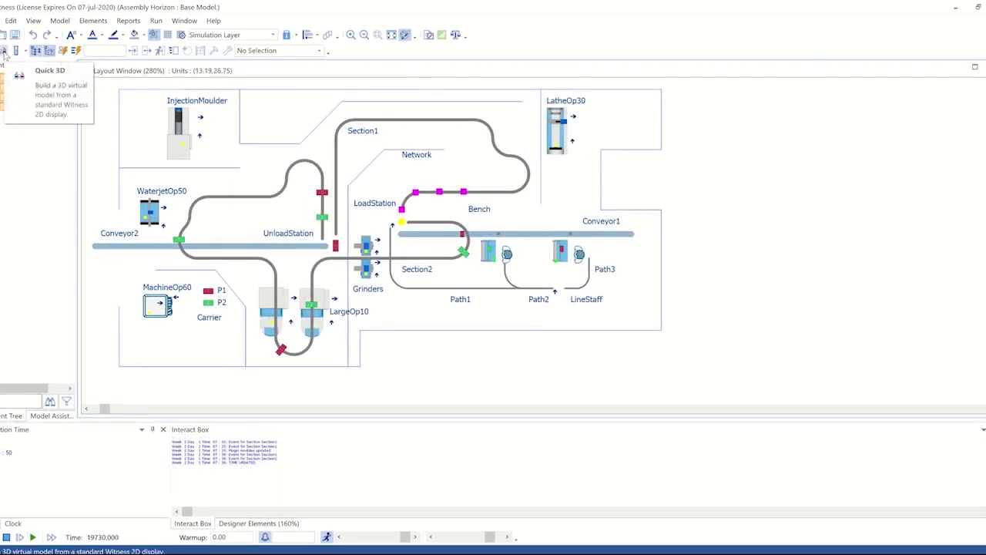
{"action": "left_click", "coordinate": [5, 51]}
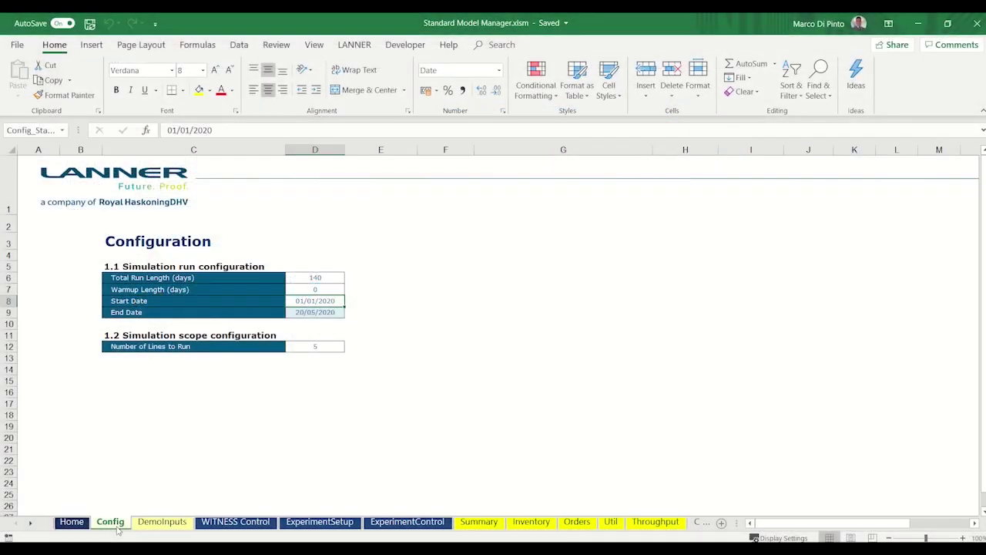
- Browse the DemoInputs, WITNESS Control, ExperimentSetup and ExperimentControl sheets in turn
{"action": "left_click", "coordinate": [162, 523]}
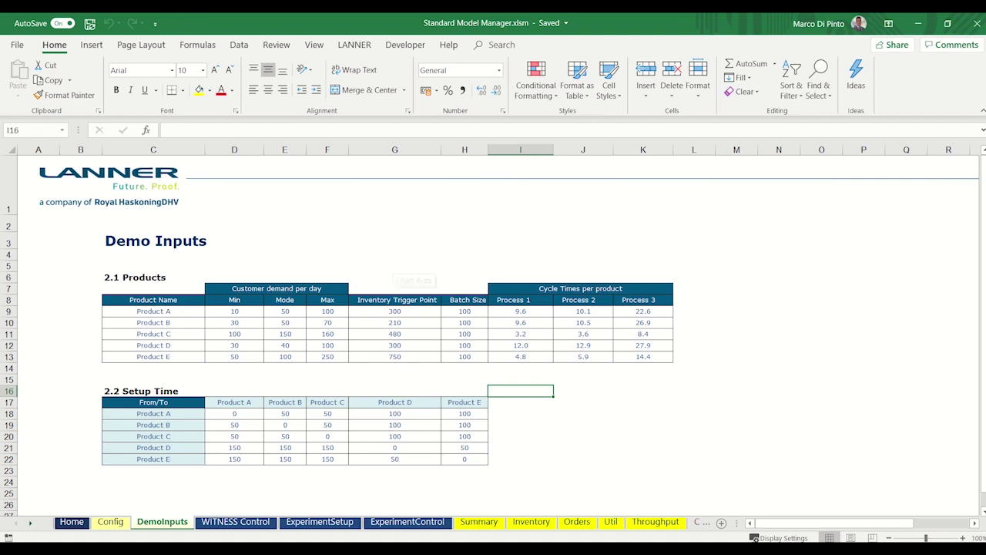
{"action": "left_click", "coordinate": [236, 523]}
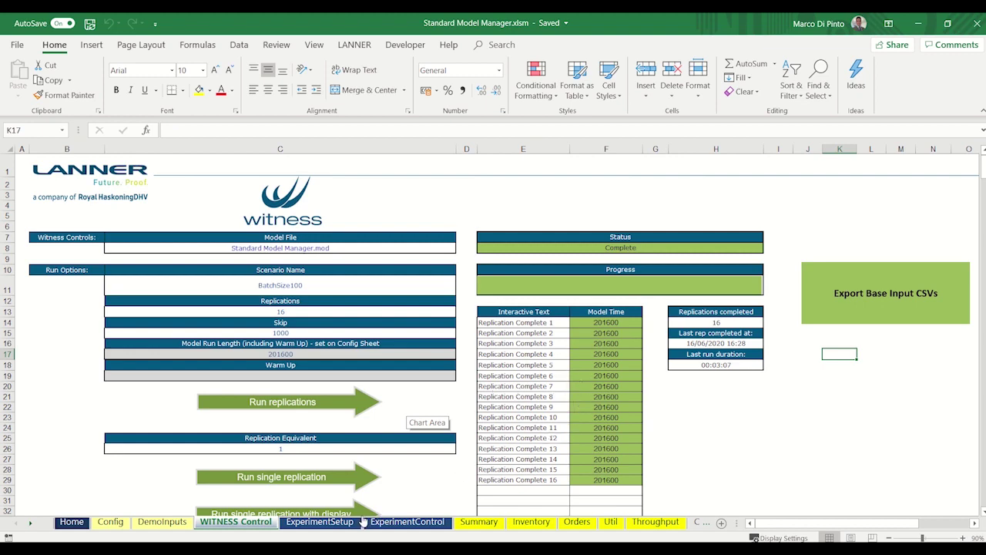
{"action": "left_click", "coordinate": [359, 521]}
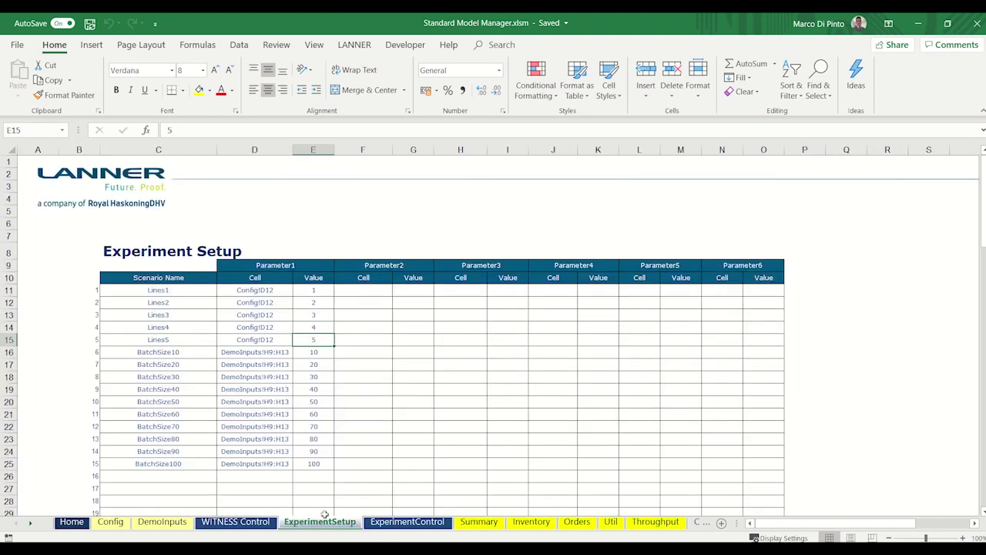
{"action": "left_click", "coordinate": [409, 524]}
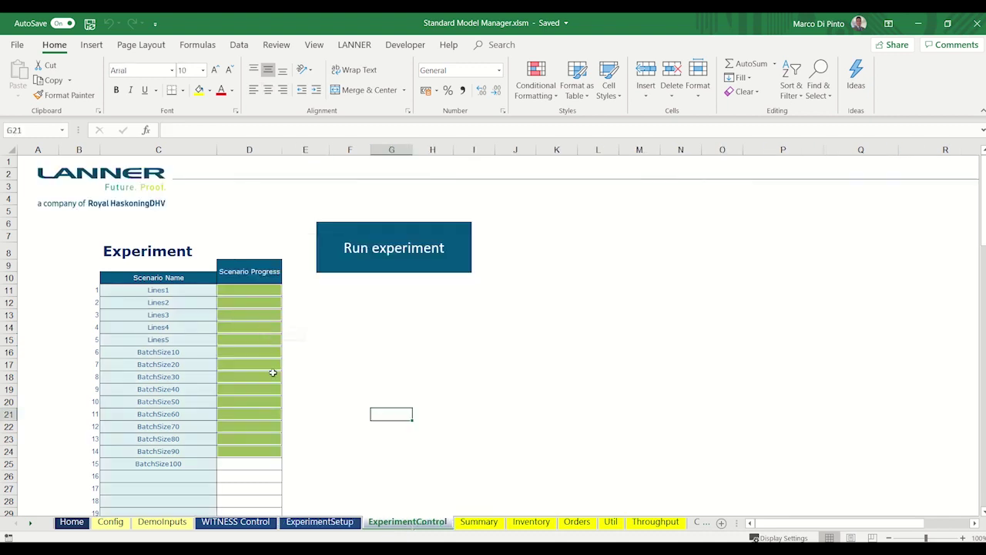
- Review the Summary, Inventory and Orders sheets, filtering the Util chart to machine 2
{"action": "left_click", "coordinate": [479, 522]}
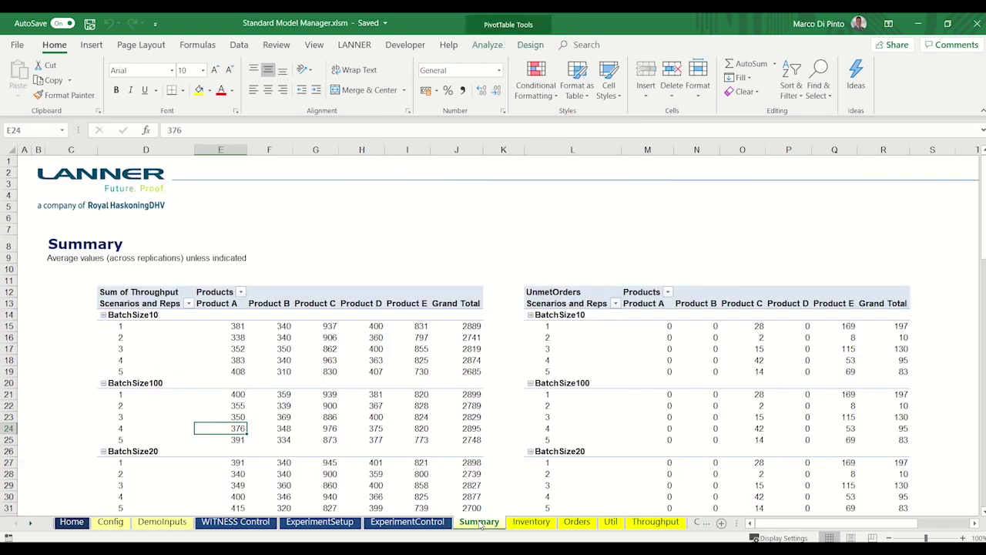
{"action": "left_click", "coordinate": [28, 524]}
{"action": "left_click", "coordinate": [29, 524]}
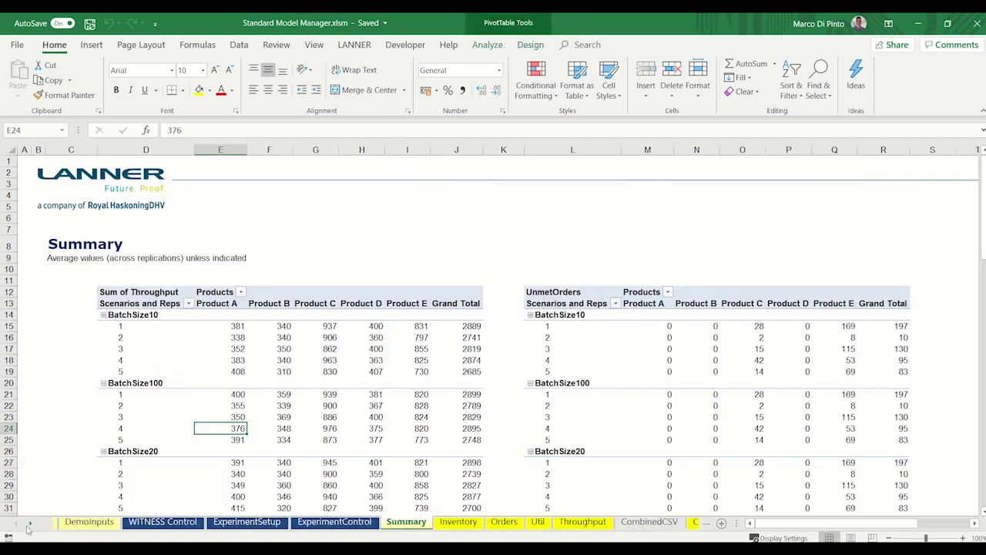
{"action": "left_click", "coordinate": [28, 524]}
{"action": "left_click", "coordinate": [29, 524]}
{"action": "left_click", "coordinate": [307, 523]}
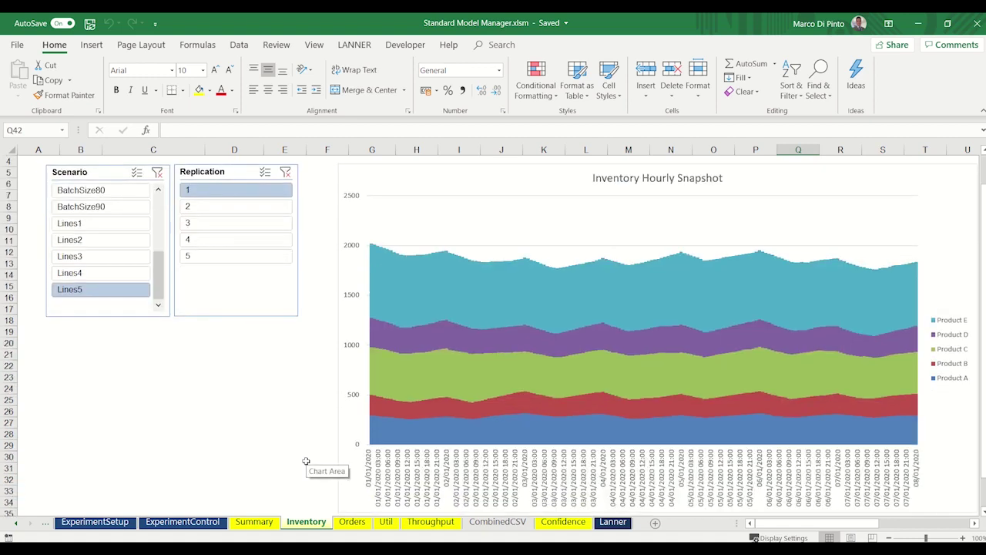
{"action": "left_click", "coordinate": [353, 523]}
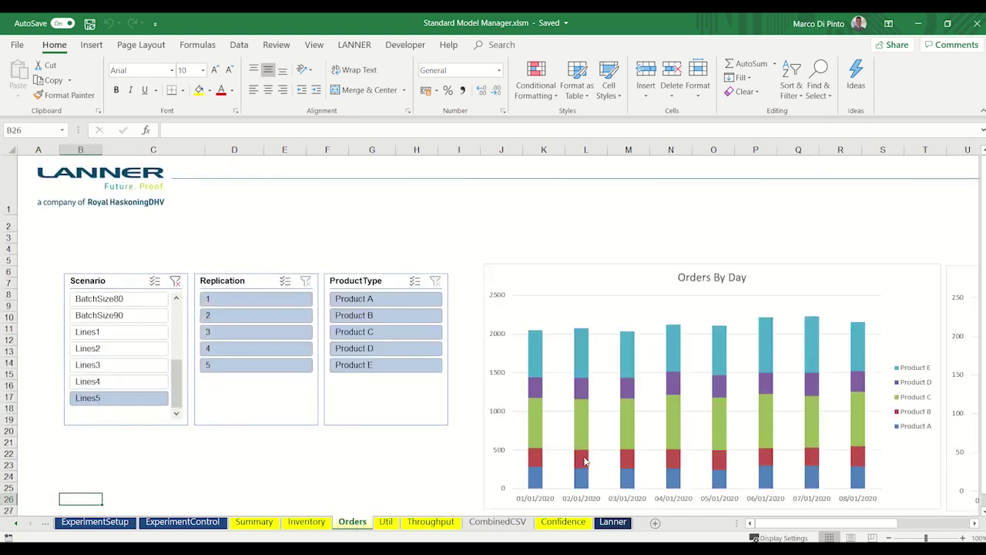
{"action": "left_click", "coordinate": [386, 523]}
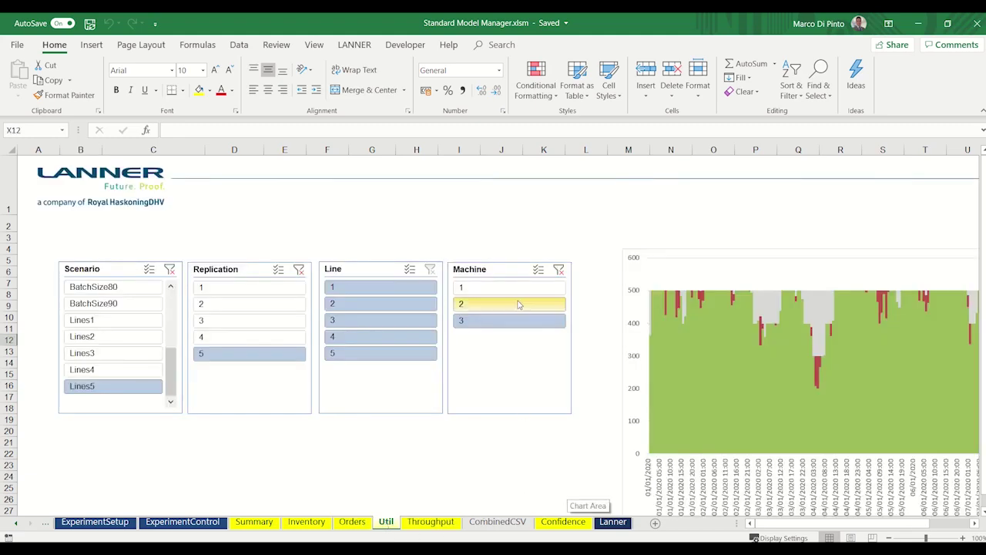
{"action": "left_click", "coordinate": [516, 303]}
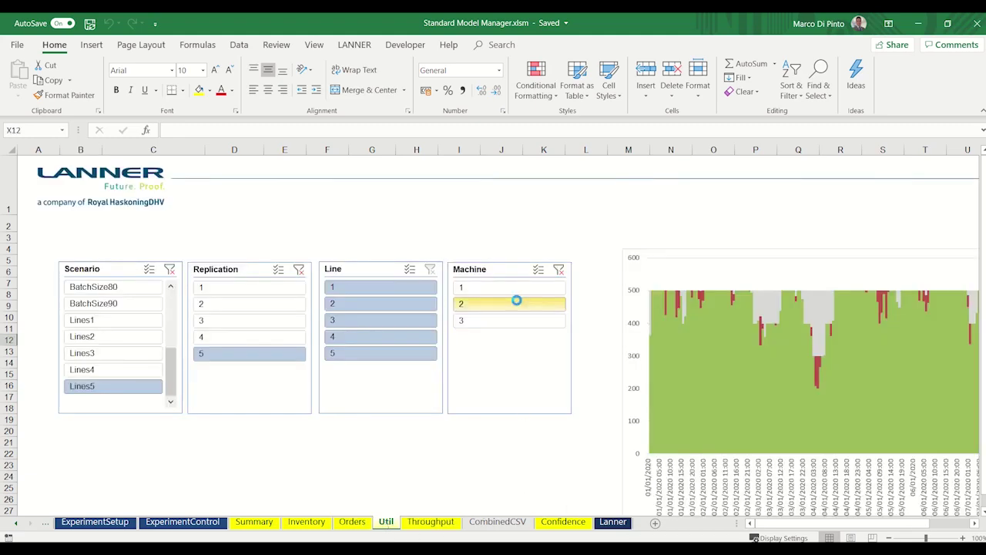
{"action": "left_click", "coordinate": [428, 522]}
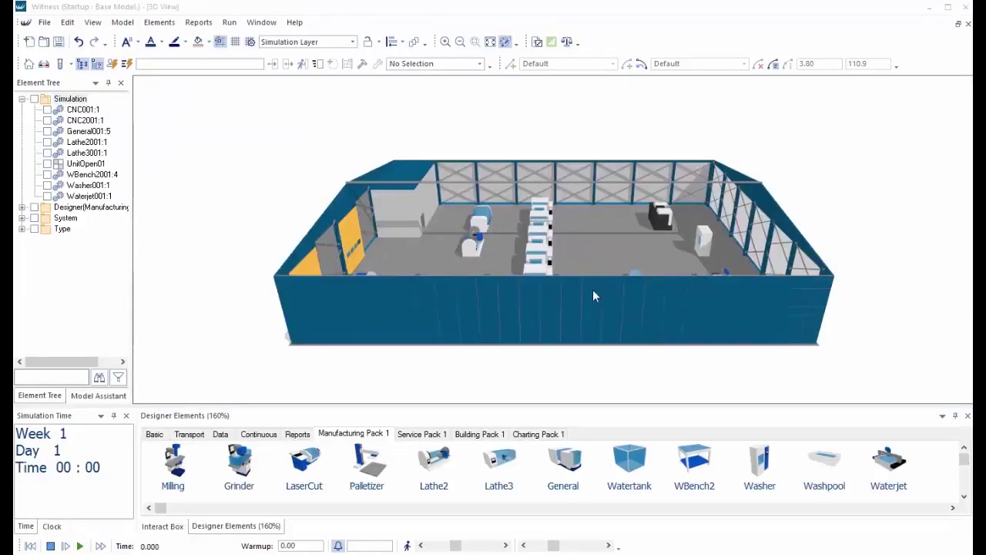
- Orbit the 3D factory to a more angled view
{"action": "left_click_drag", "start_coordinate": [594, 296], "coordinate": [738, 316]}
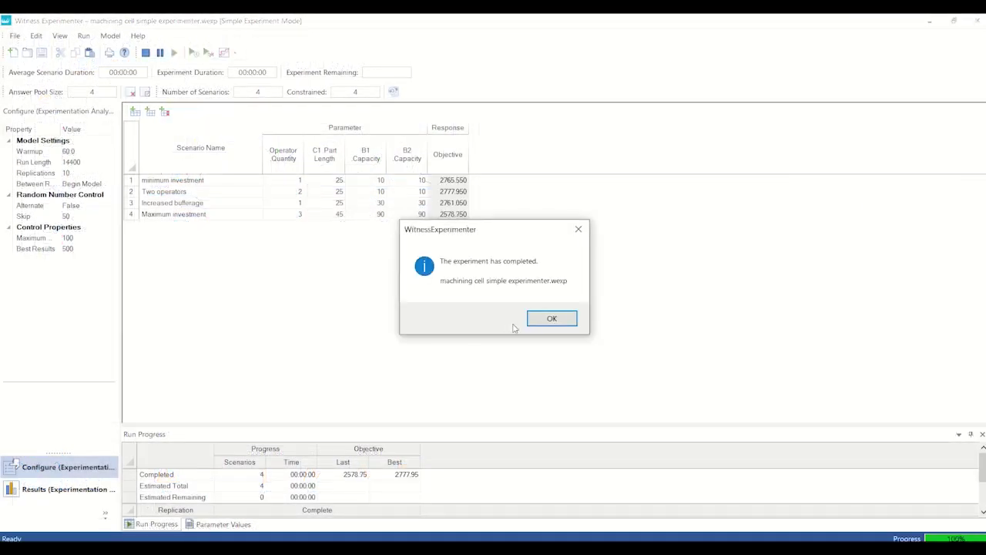
- Dismiss the completion message, view and move the Objective Graph, close it, then show Results
{"action": "left_click", "coordinate": [550, 318]}
{"action": "left_click", "coordinate": [59, 35]}
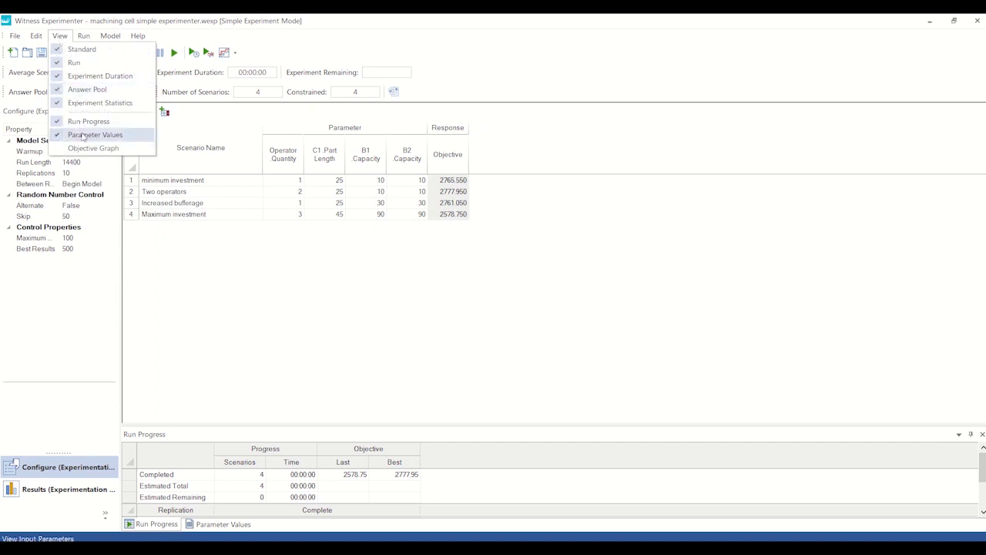
{"action": "left_click", "coordinate": [84, 146]}
{"action": "left_click_drag", "start_coordinate": [556, 351], "coordinate": [336, 270]}
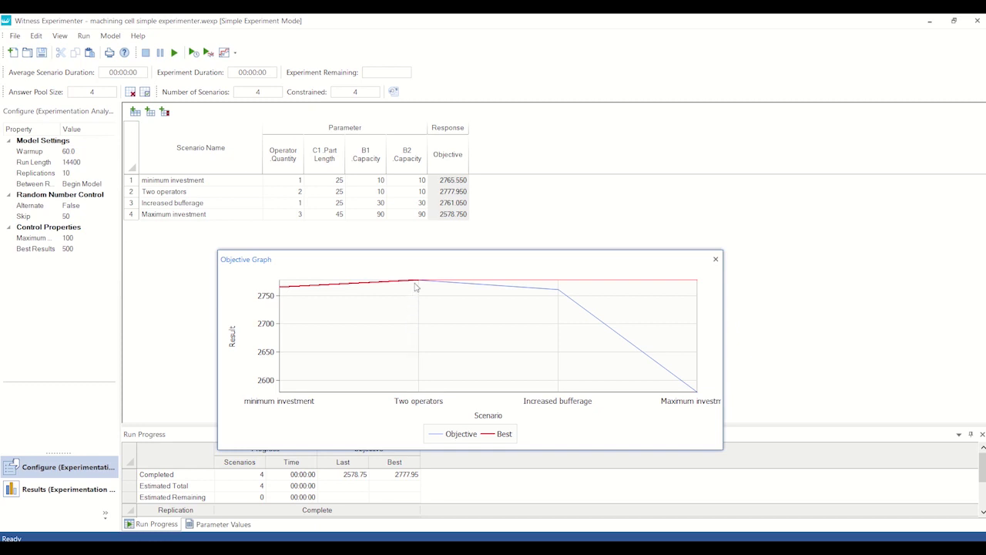
{"action": "left_click", "coordinate": [715, 260]}
{"action": "left_click", "coordinate": [68, 489]}
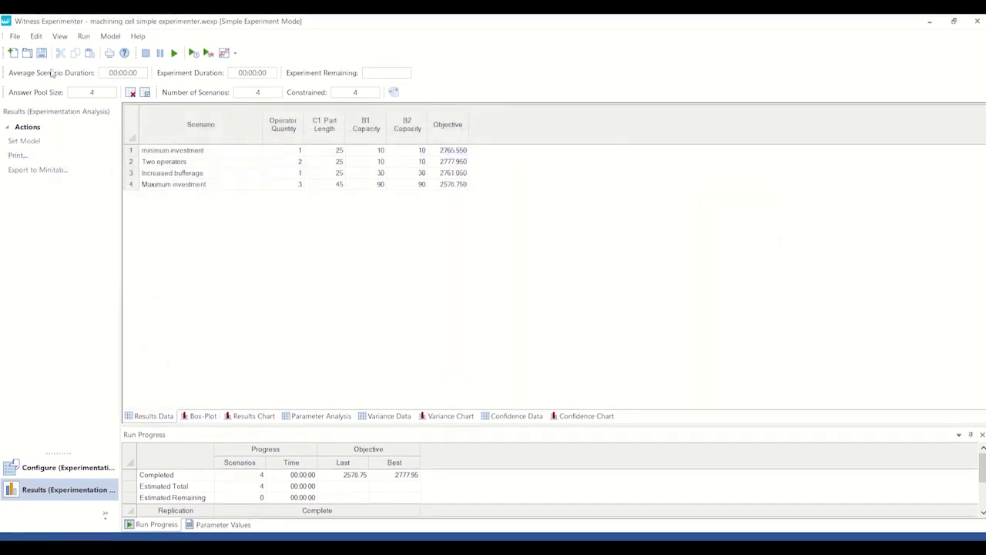
- Reopen the Objective Graph briefly and close it again
{"action": "left_click", "coordinate": [60, 36]}
{"action": "left_click", "coordinate": [71, 148]}
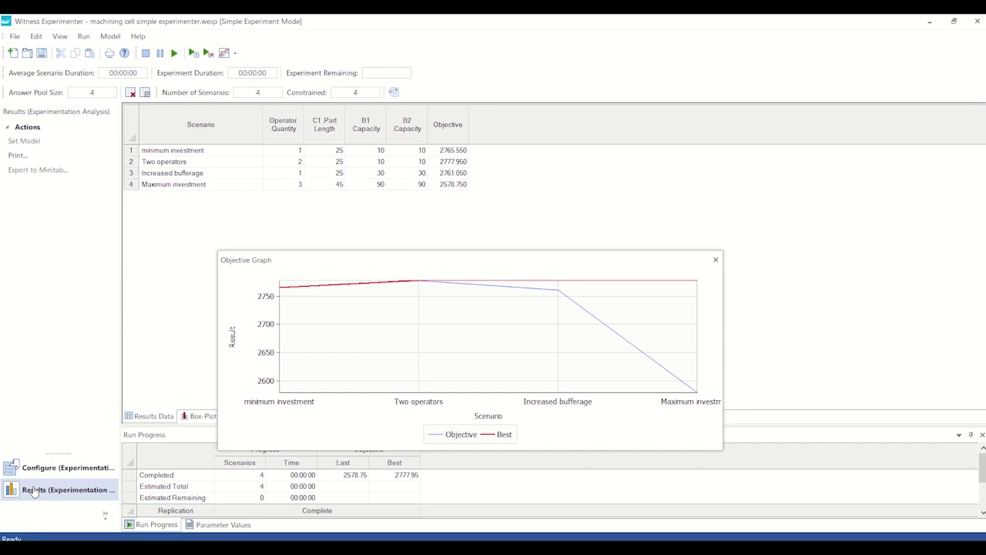
{"action": "left_click", "coordinate": [716, 260]}
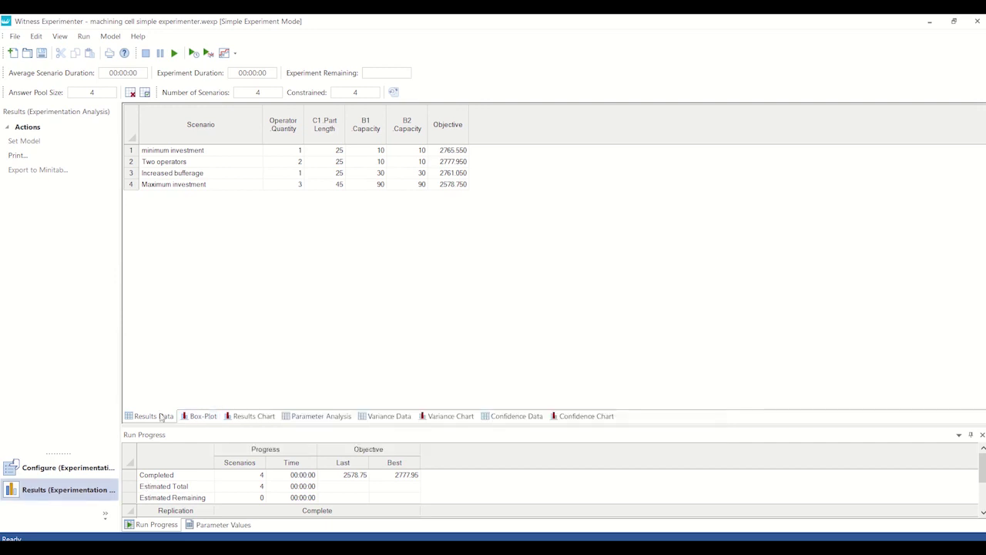
- Cycle through Box-Plot, Results Chart, Parameter Analysis, Variance and Confidence views, ending on the confidence chart
{"action": "left_click", "coordinate": [194, 416]}
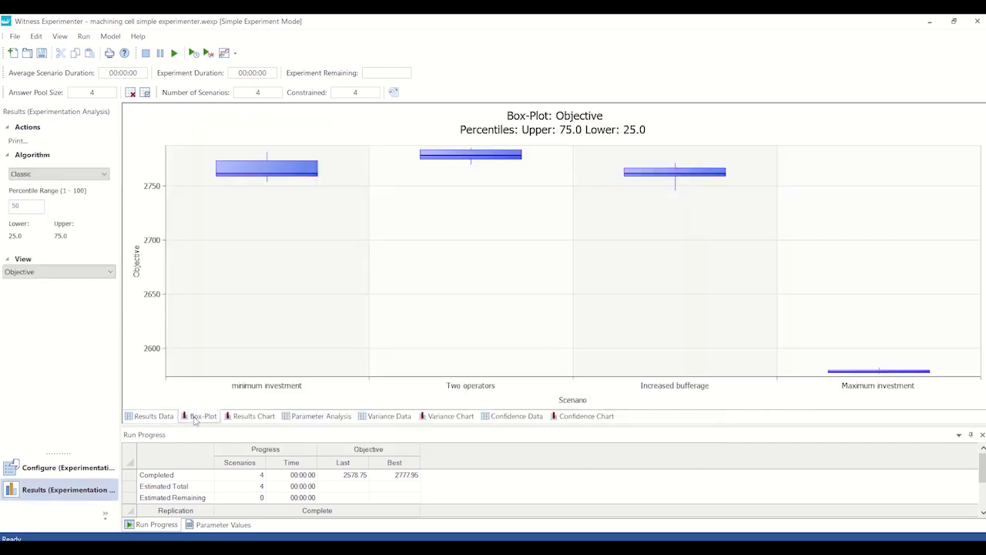
{"action": "left_click", "coordinate": [250, 417]}
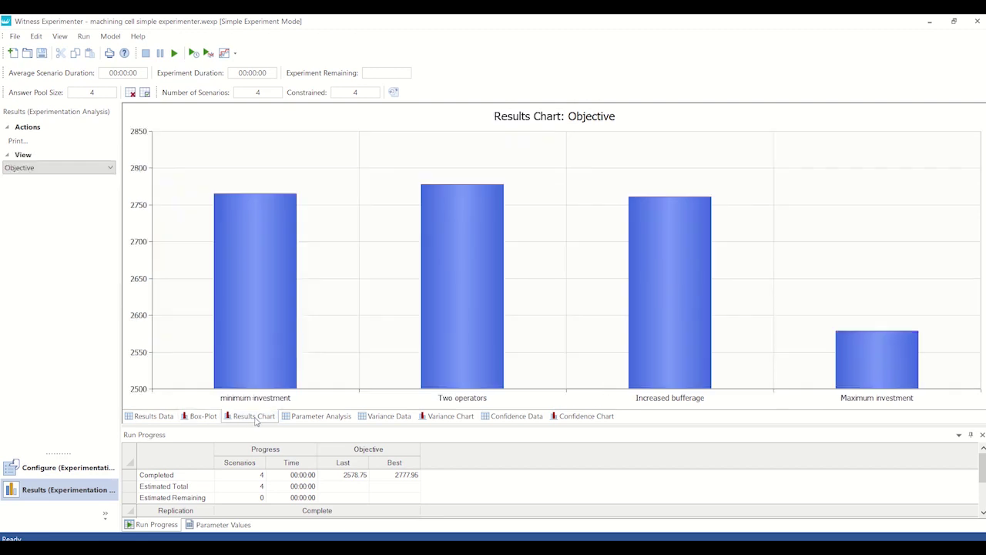
{"action": "left_click", "coordinate": [300, 418]}
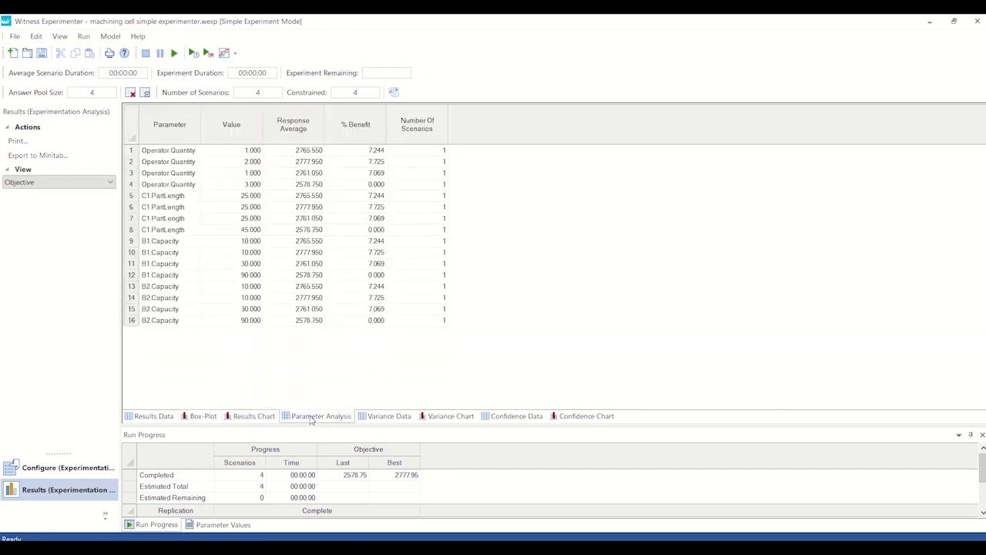
{"action": "left_click", "coordinate": [372, 417]}
{"action": "left_click", "coordinate": [435, 417]}
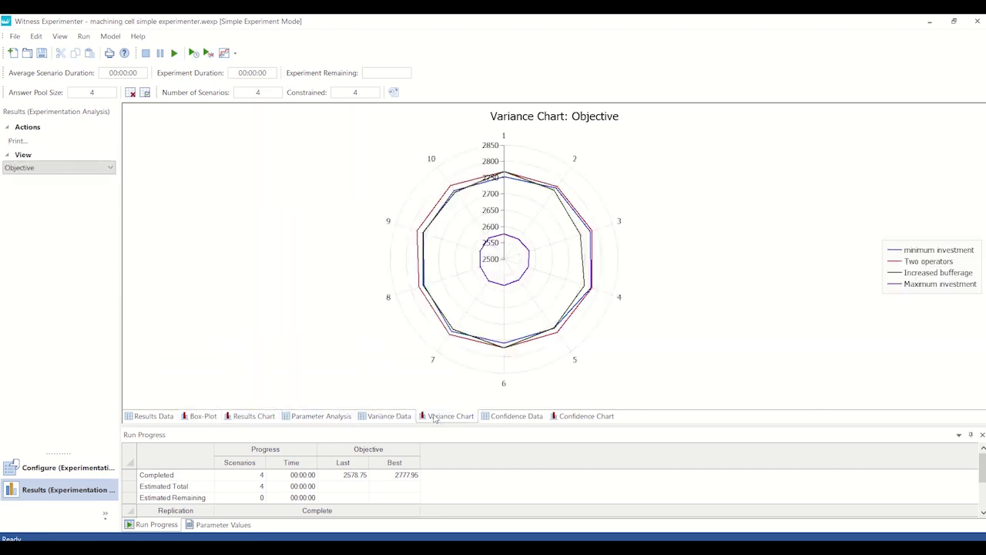
{"action": "left_click", "coordinate": [494, 417]}
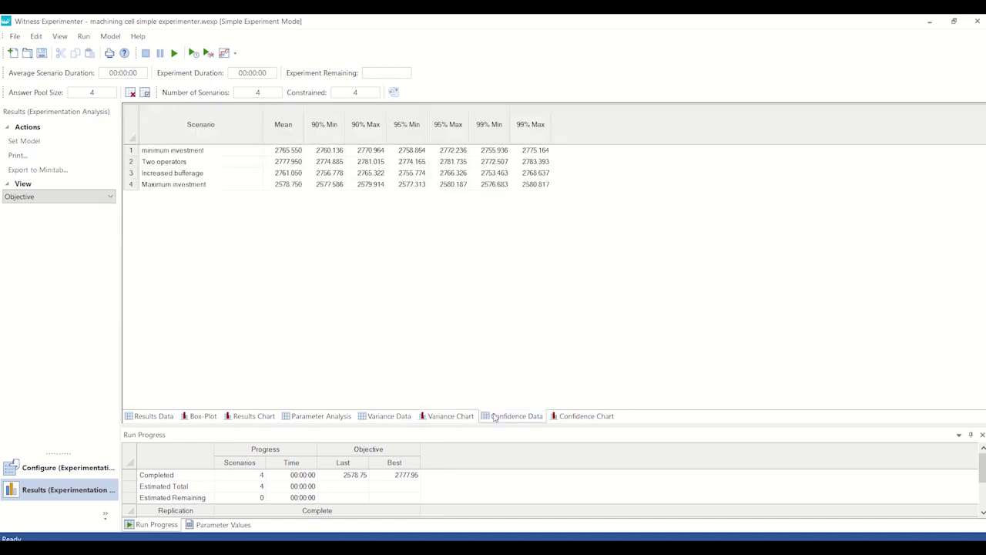
{"action": "left_click", "coordinate": [574, 417]}
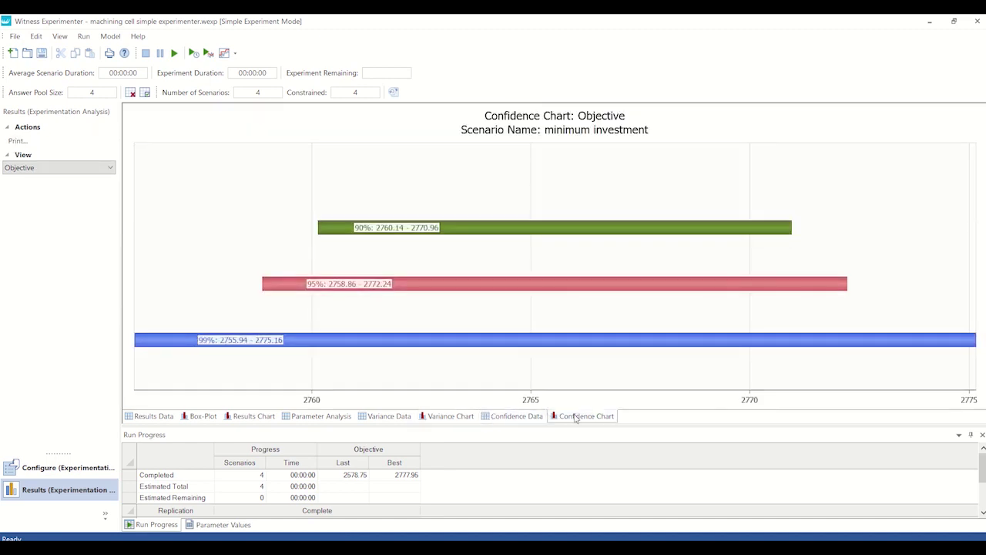